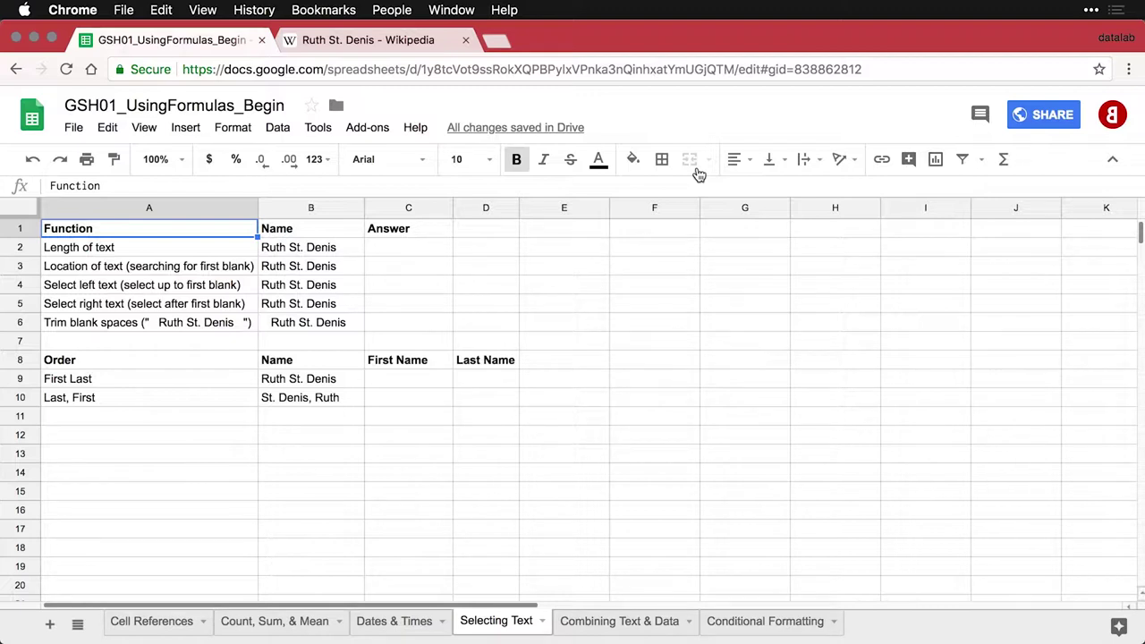
# Check the Ruth St. Denis Wikipedia article, and enter =LEN(B2) in C2 to get the name's length, reviewing the formula
pyautogui.press('Down')
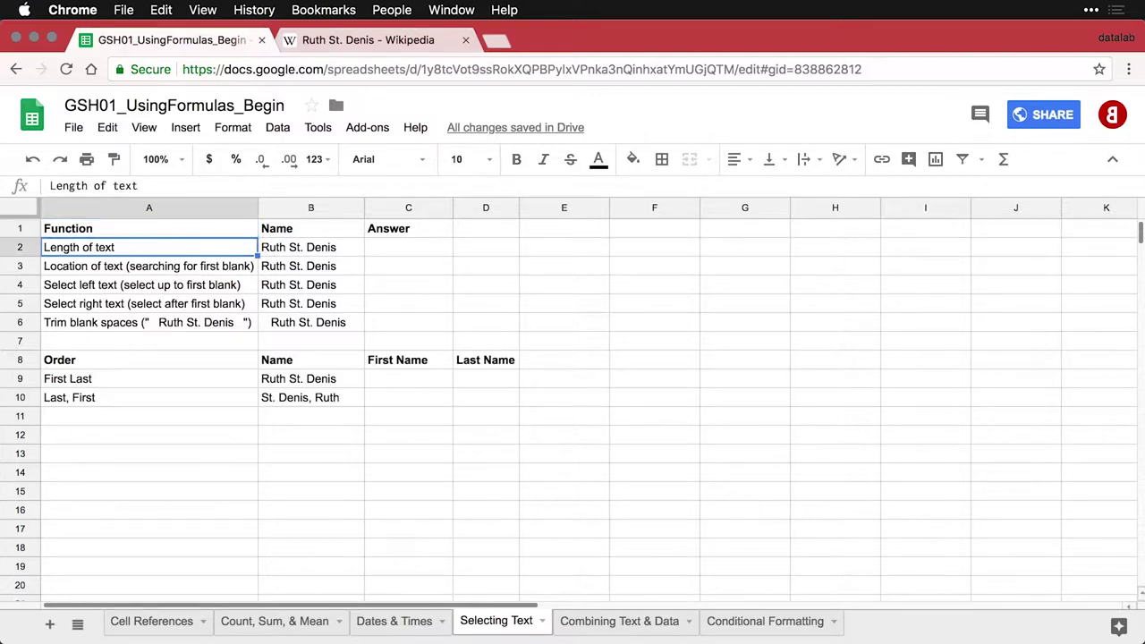
pyautogui.click(310, 247)
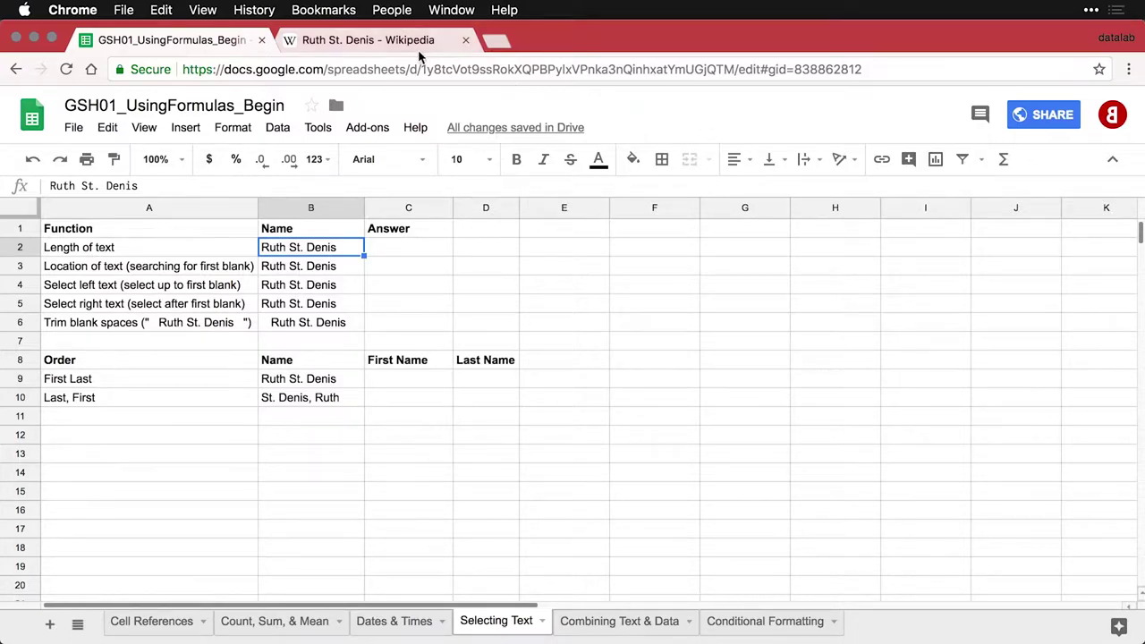
pyautogui.click(394, 43)
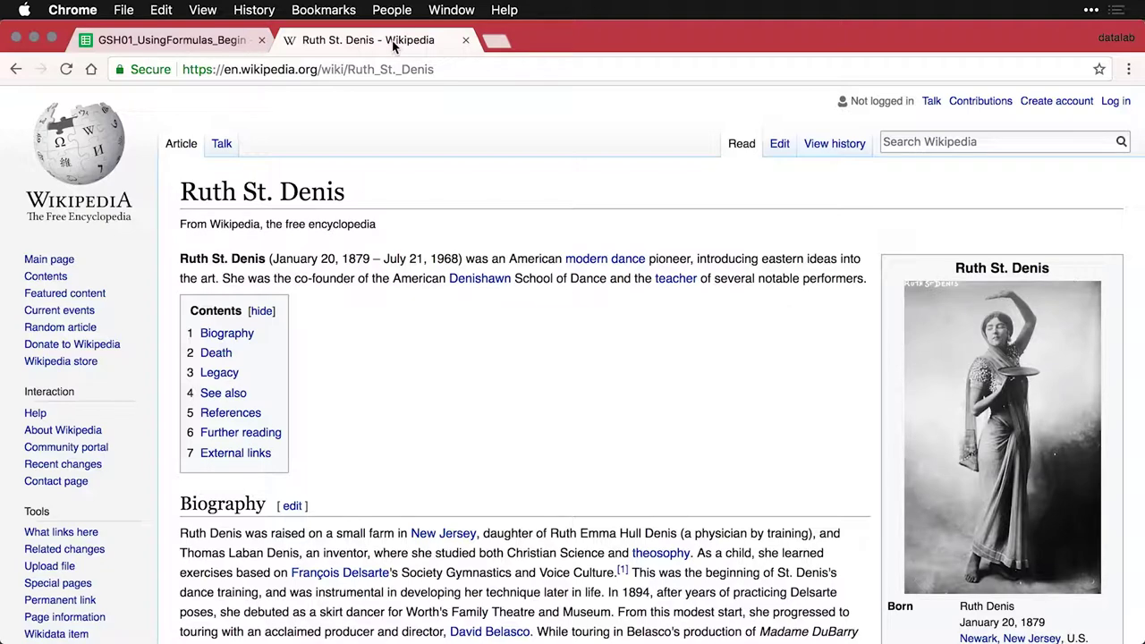
pyautogui.click(209, 40)
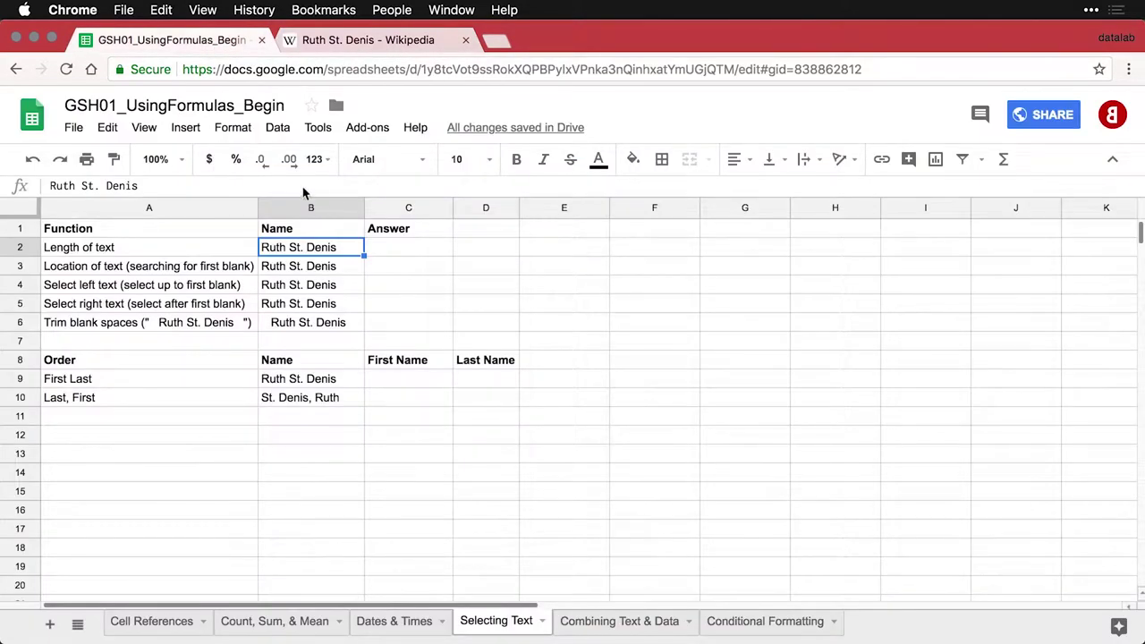
pyautogui.click(395, 256)
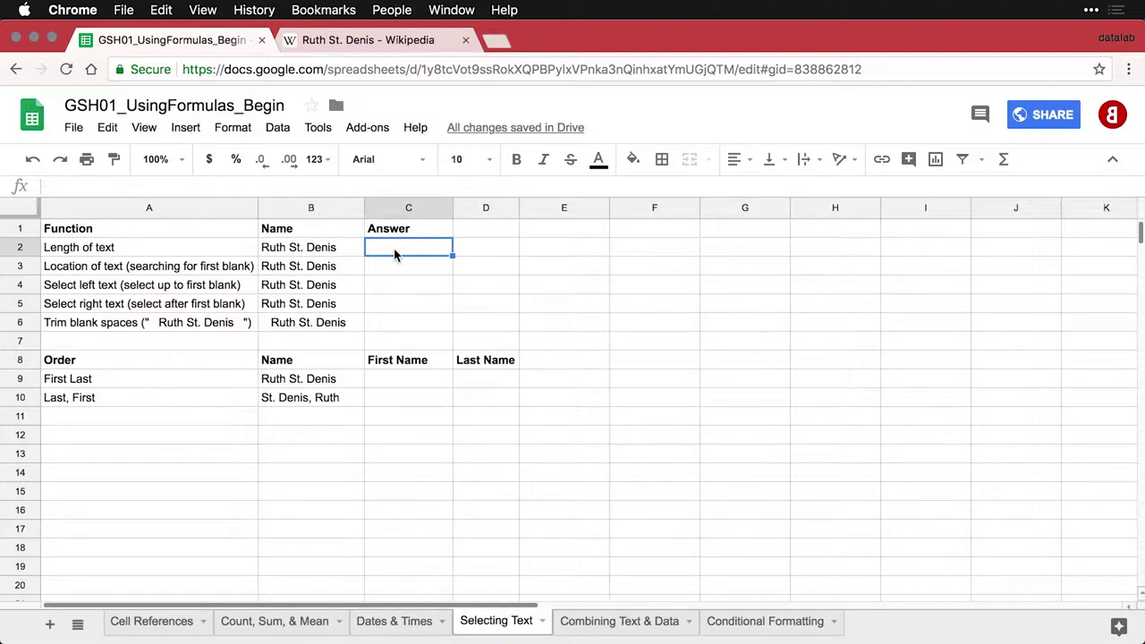
pyautogui.write('=LEN(B2)')
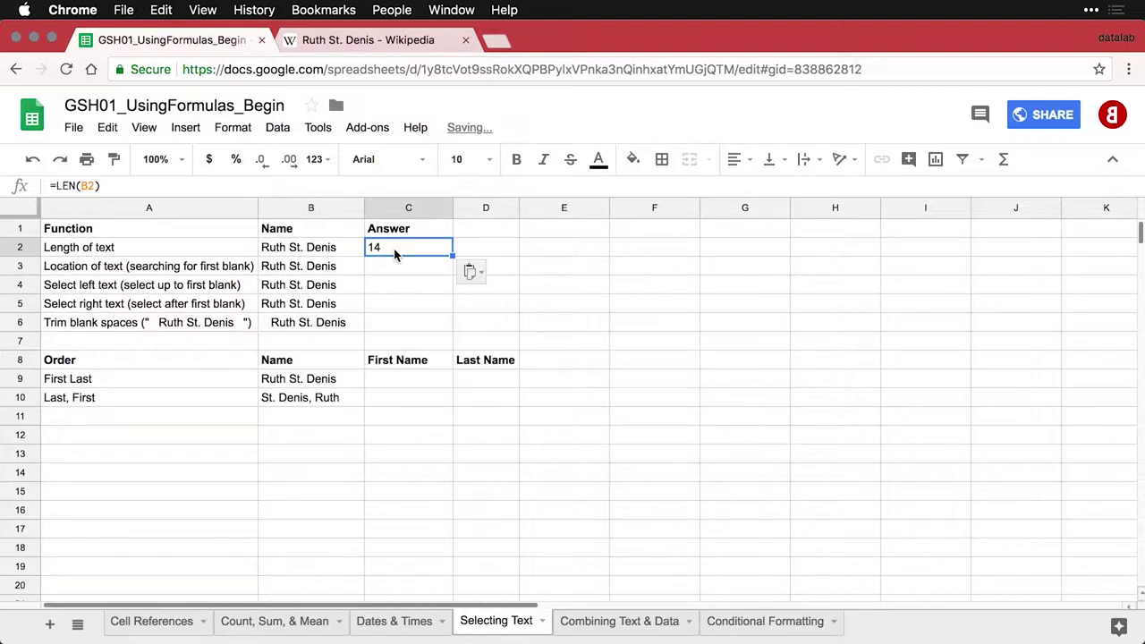
pyautogui.doubleClick(395, 250)
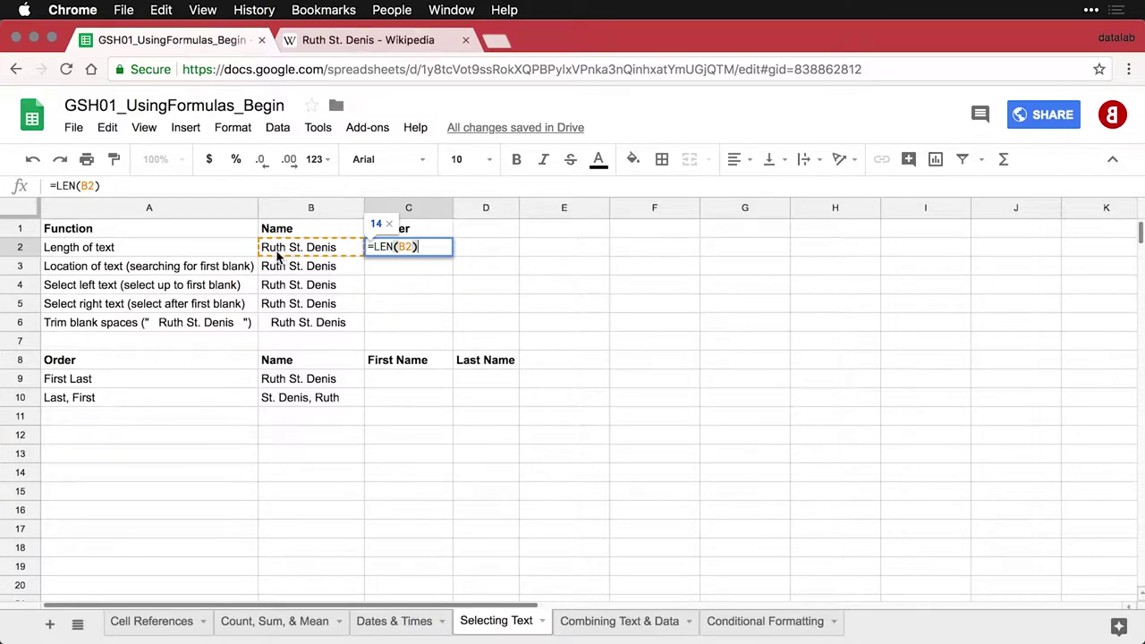
pyautogui.press('Return')
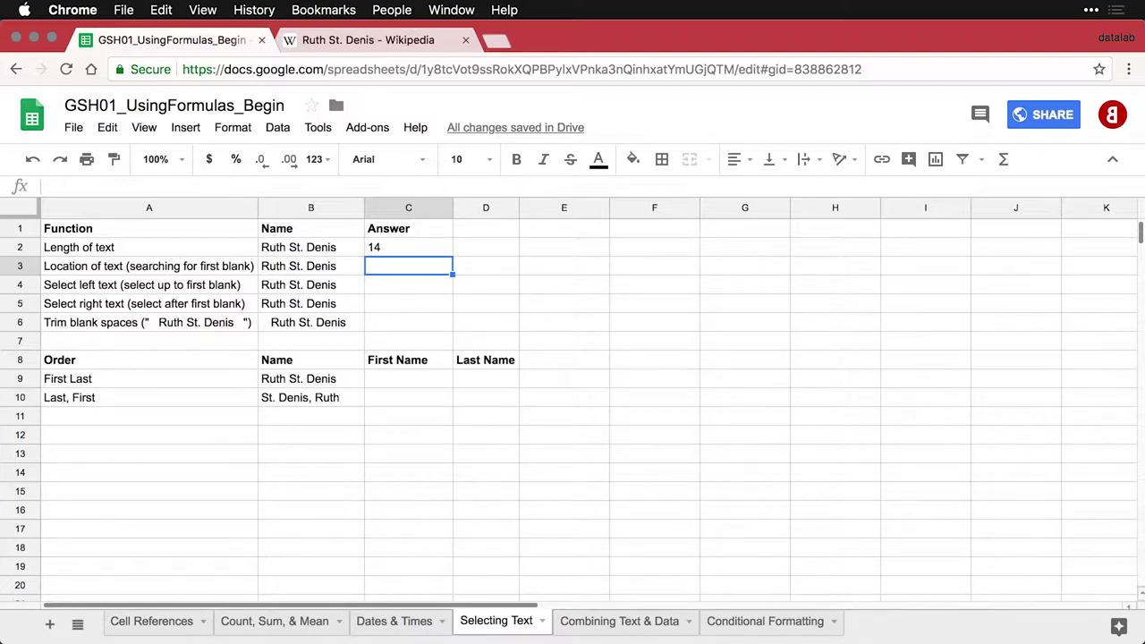
# Enter =FIND(" ", B3) in C3 to locate the first blank in the name, and review the formula
pyautogui.write('=FIND(" ", B3)')
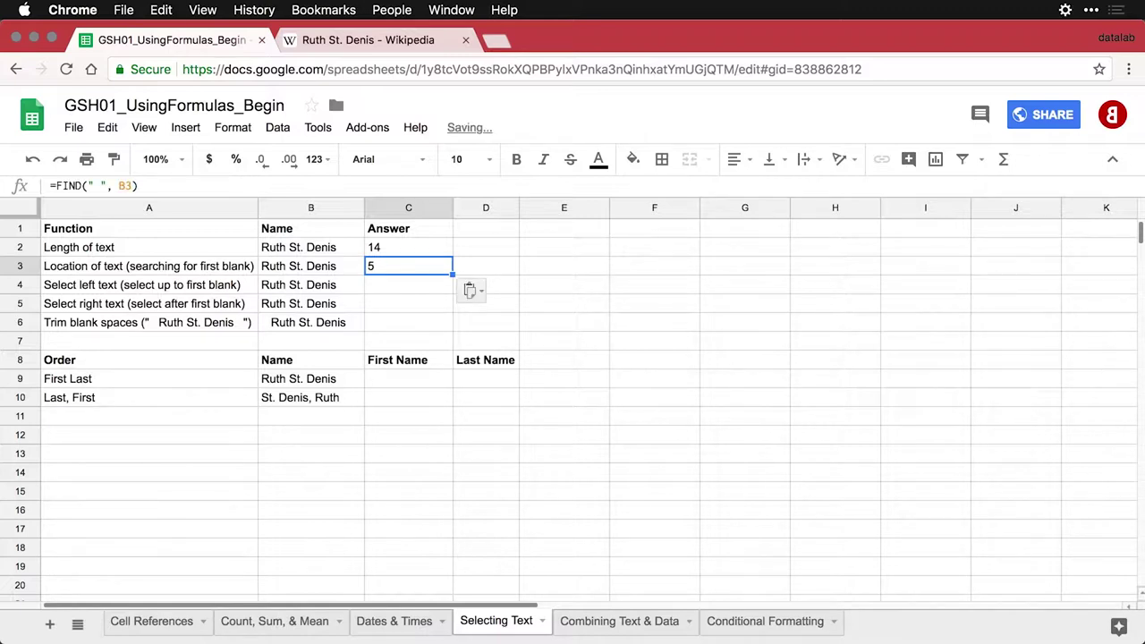
pyautogui.doubleClick(425, 268)
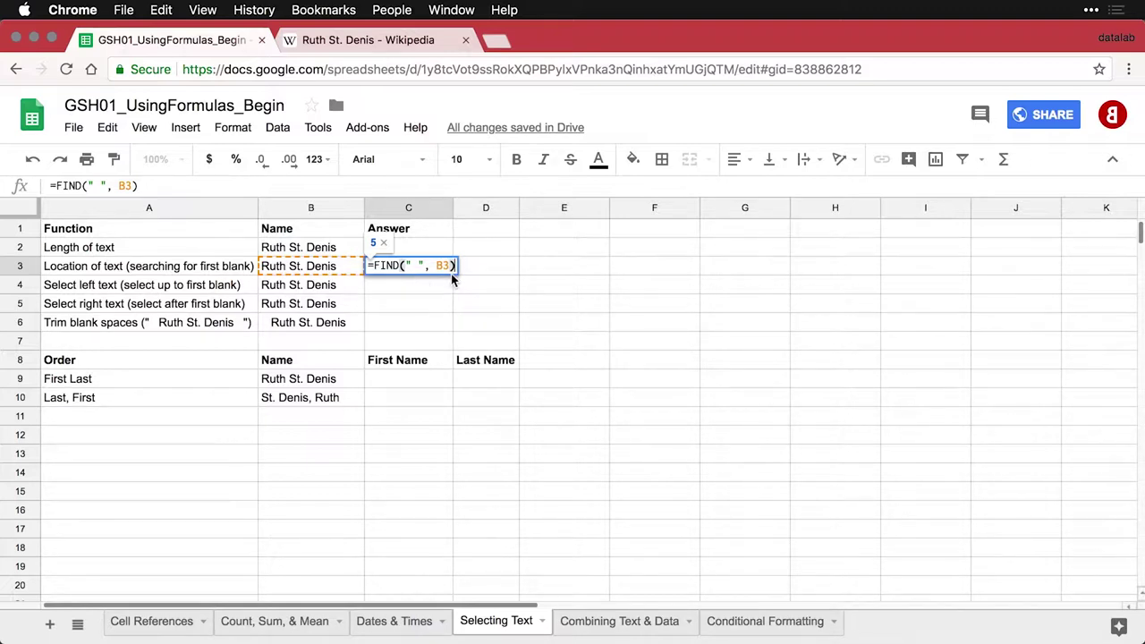
pyautogui.press('Return')
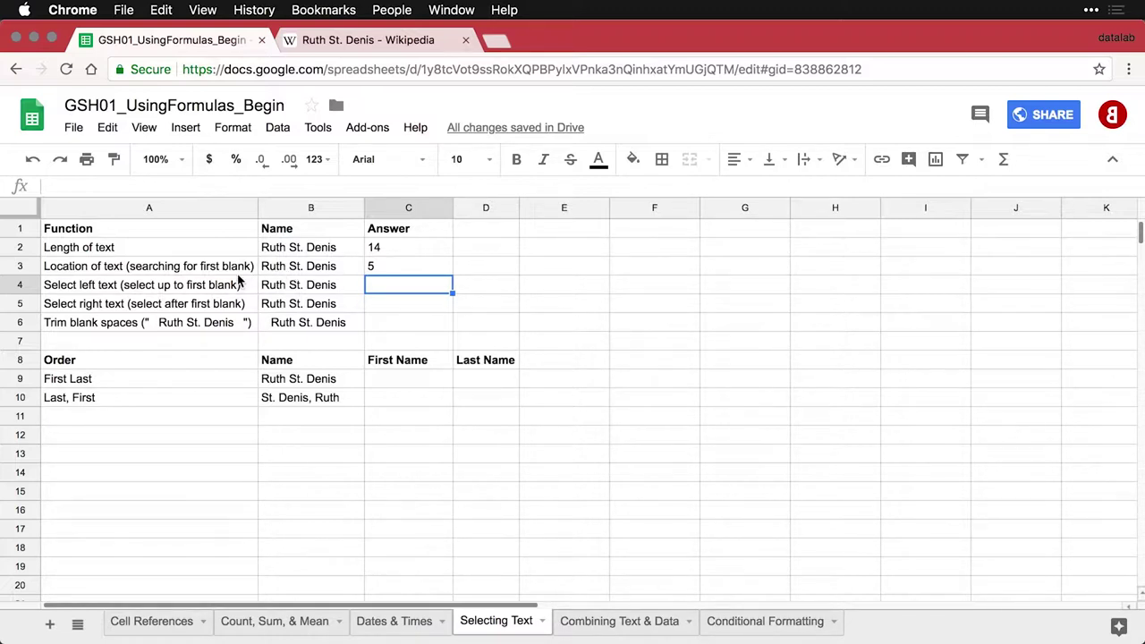
# Enter =LEFT(B4,5) in C4 to extract the text up to the first blank, and review the formula
pyautogui.write('=LEFT(B4,5)')
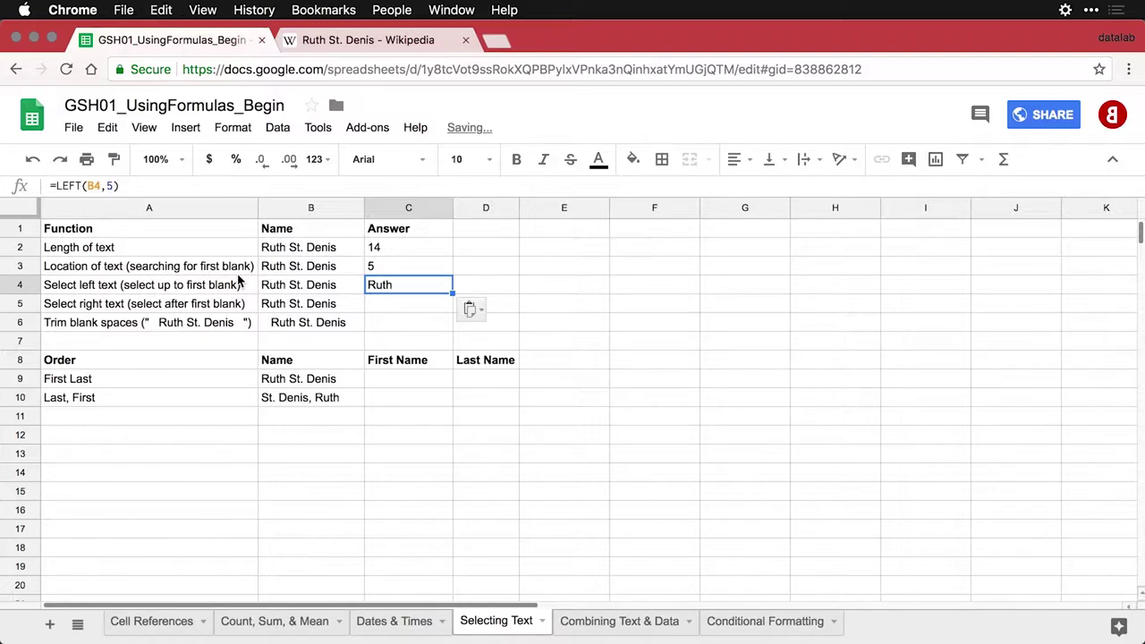
pyautogui.doubleClick(433, 286)
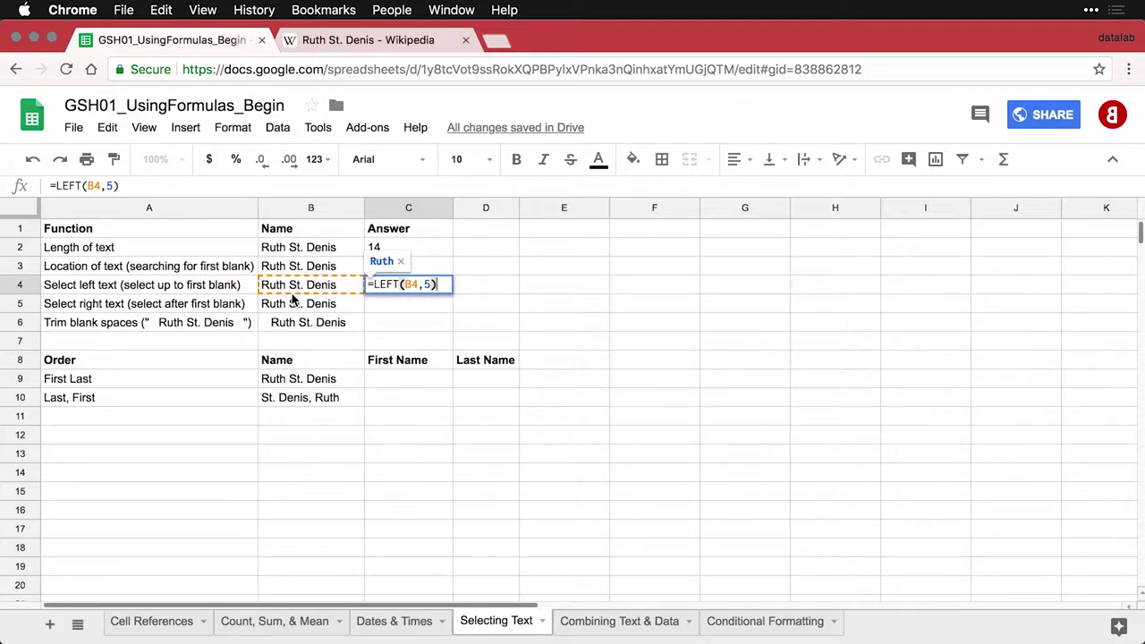
pyautogui.press('Return')
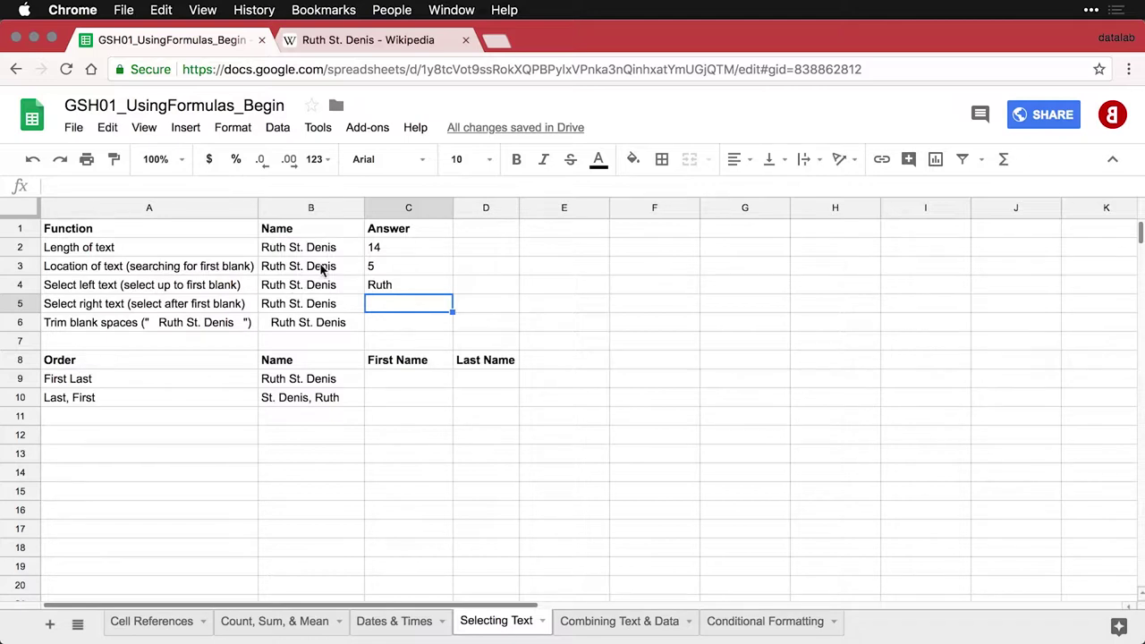
# Check the answers in C2 and C3, and enter =RIGHT(B5,9) in C5 to extract the text after the first blank
pyautogui.click(384, 249)
pyautogui.click(387, 270)
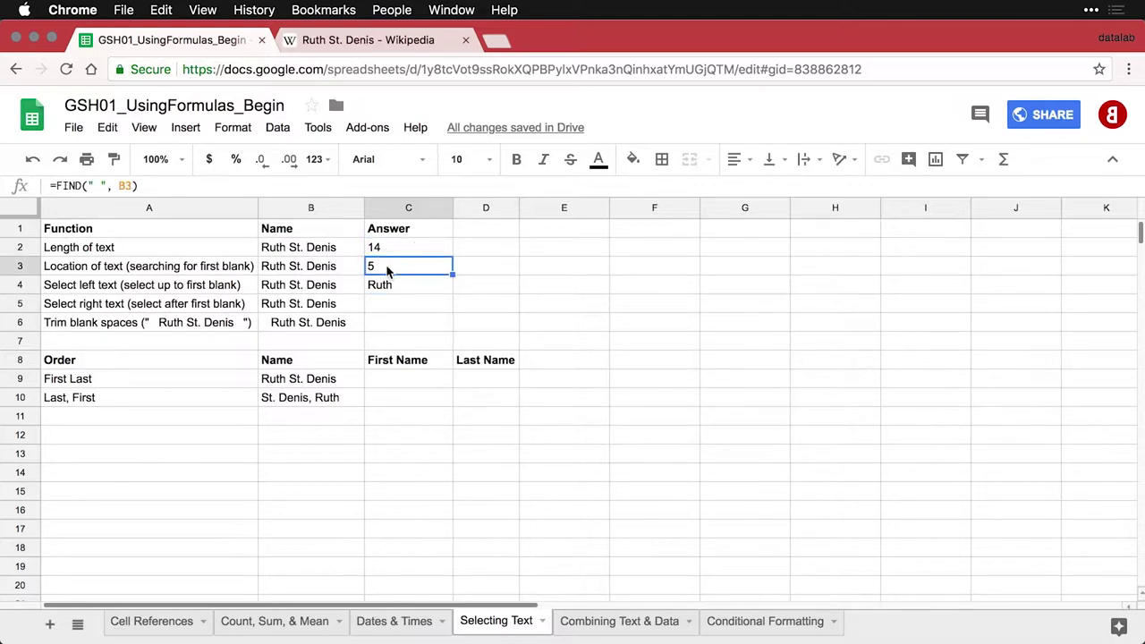
pyautogui.click(397, 311)
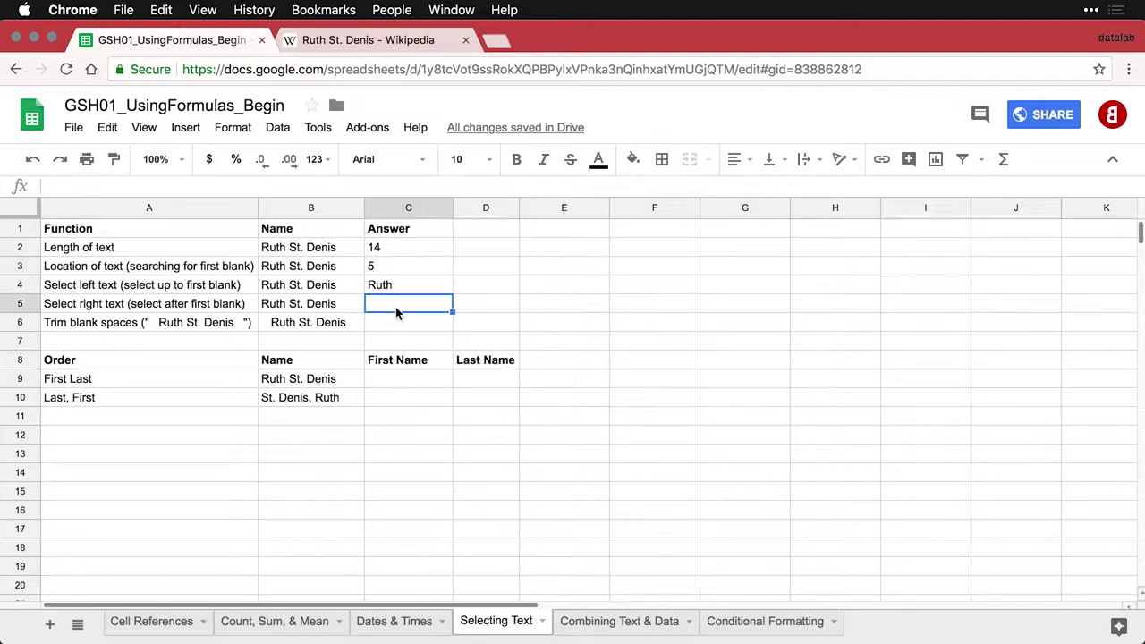
pyautogui.write('=RIGHT(B5,9)')
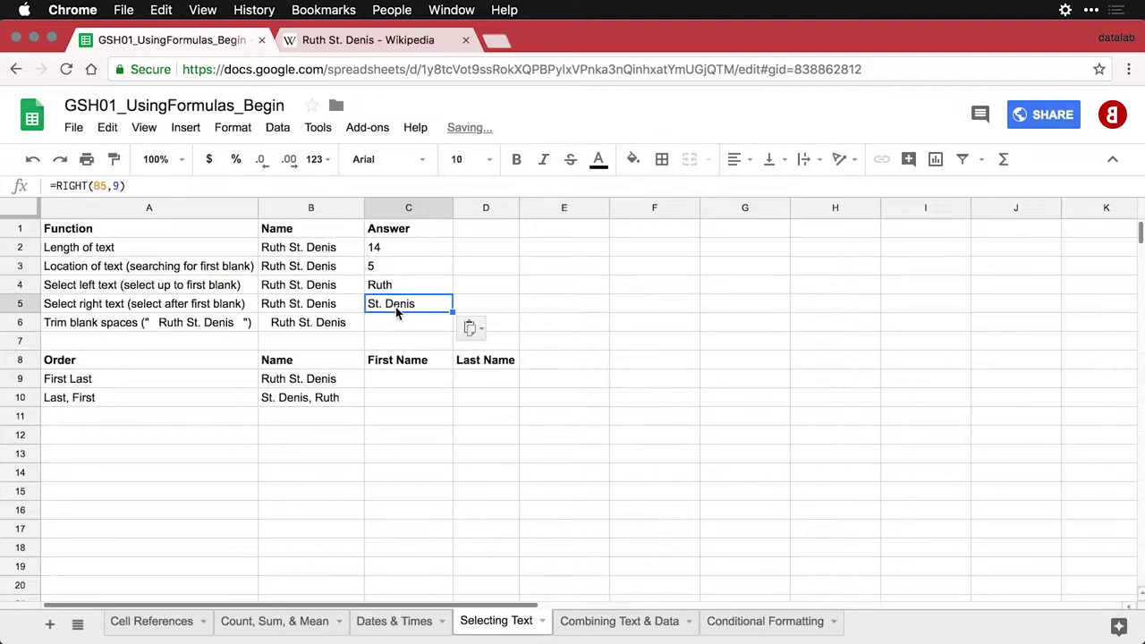
pyautogui.doubleClick(397, 309)
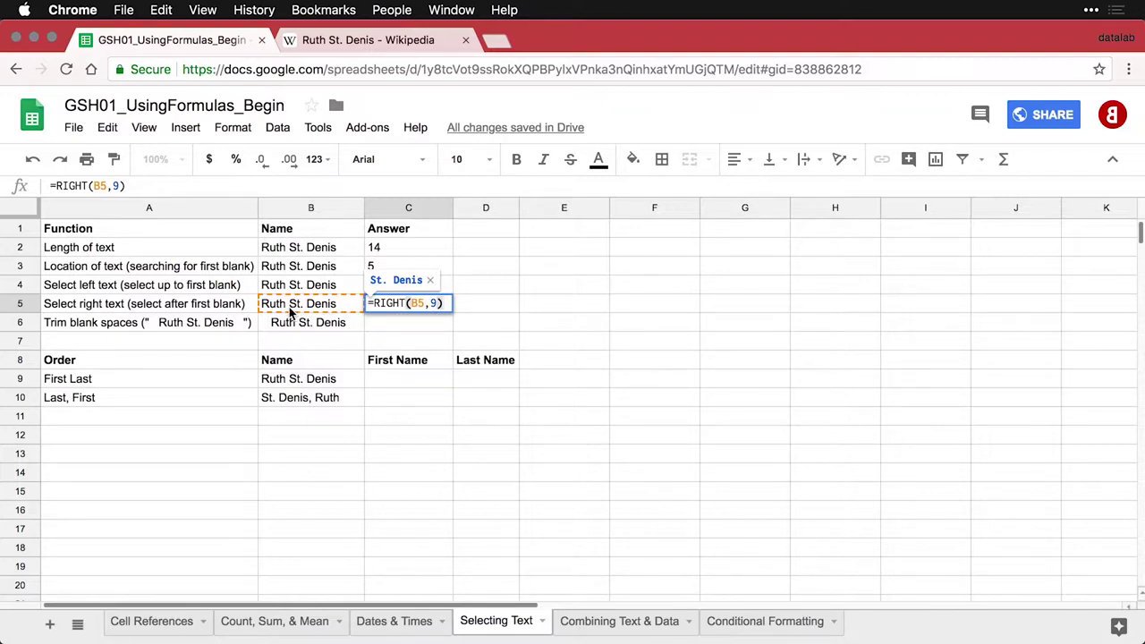
pyautogui.press('Return')
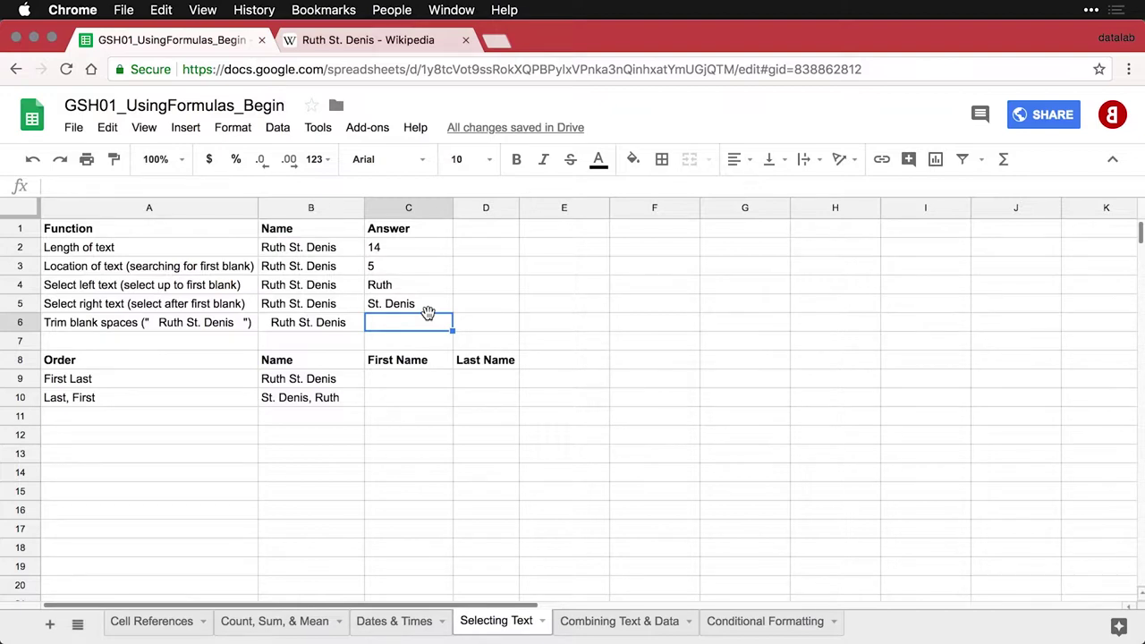
# Inspect the leading and trailing spaces in B6, and enter =TRIM(B6) in C6 to remove them
pyautogui.click(317, 328)
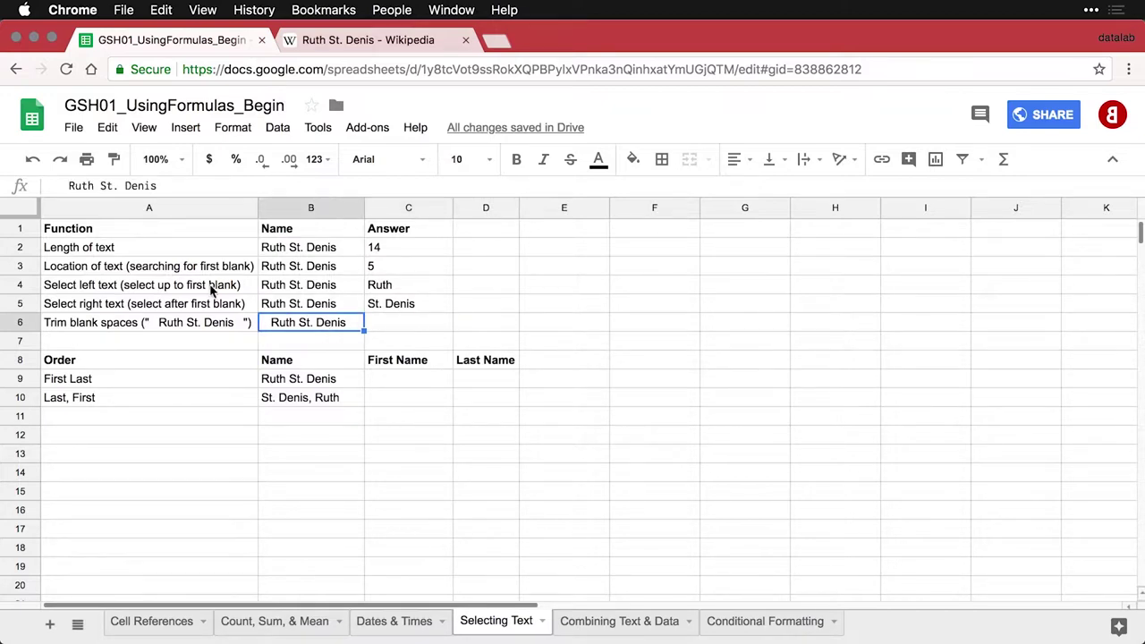
pyautogui.click(69, 185)
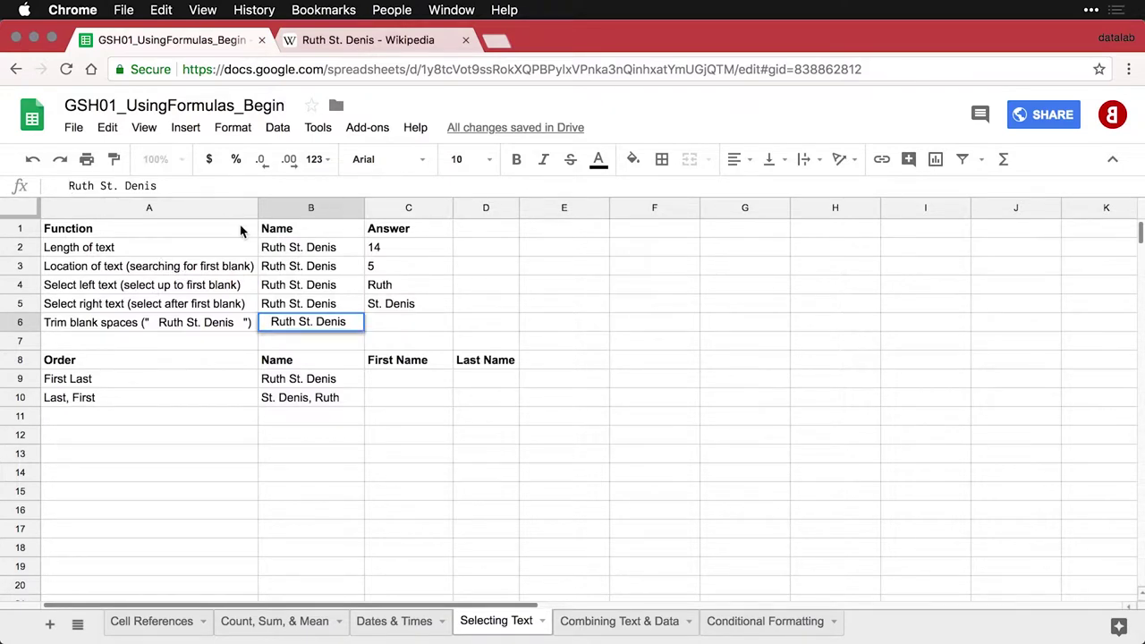
pyautogui.press('Left')
pyautogui.press('Left')
pyautogui.press('End')
pyautogui.press('Left')
pyautogui.press('Left')
pyautogui.press('Left')
pyautogui.click(387, 323)
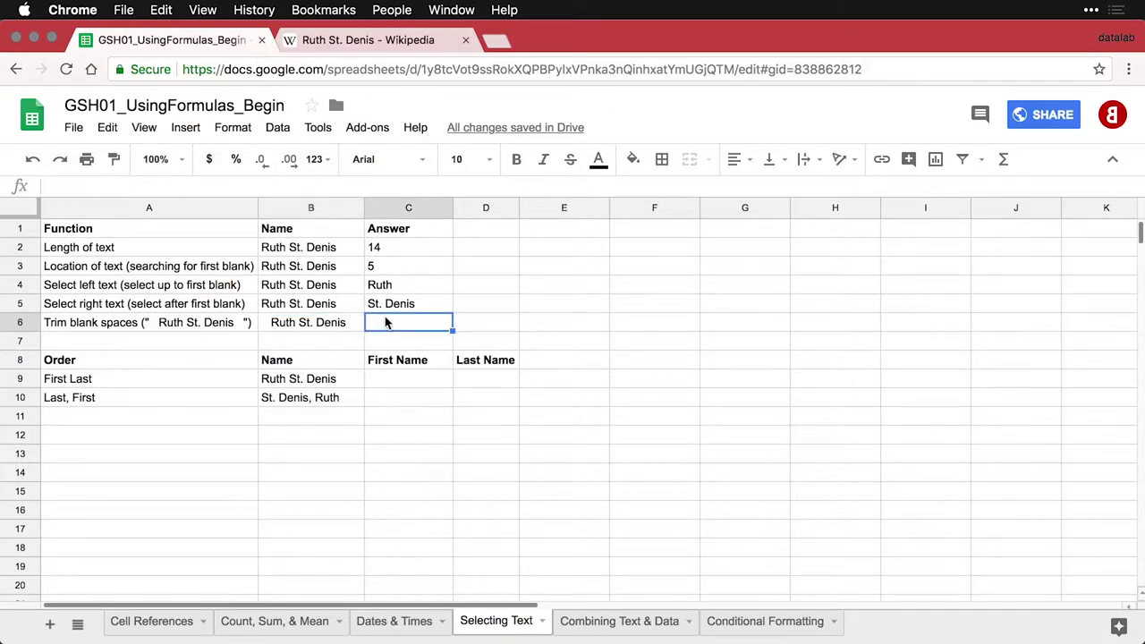
pyautogui.write('=TRIM(B6)')
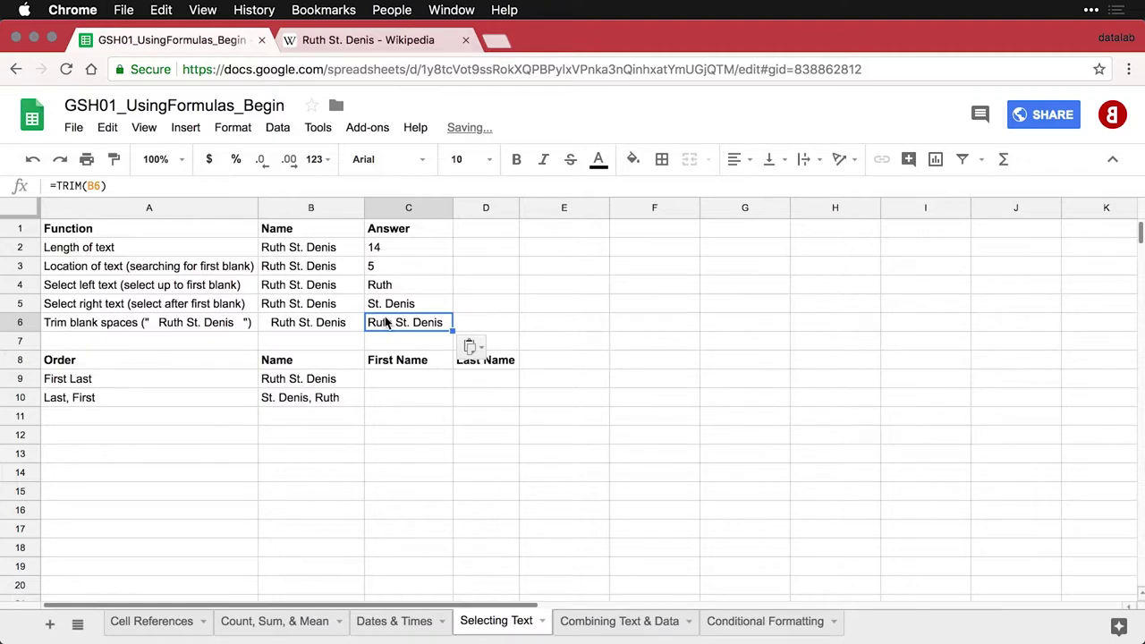
pyautogui.press('Return')
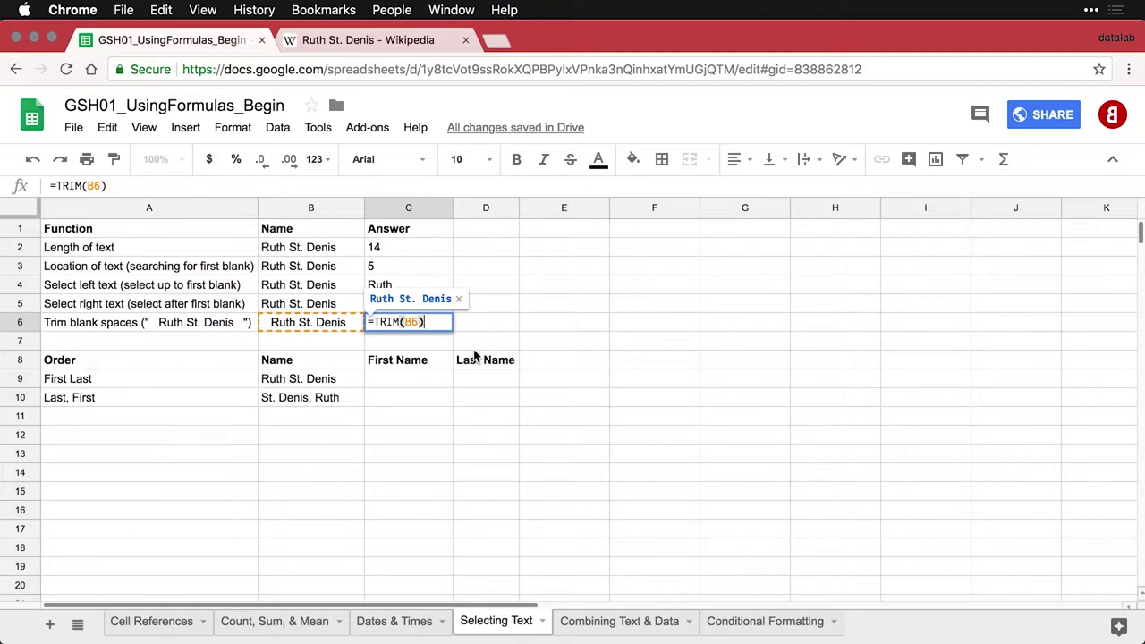
pyautogui.press('Return')
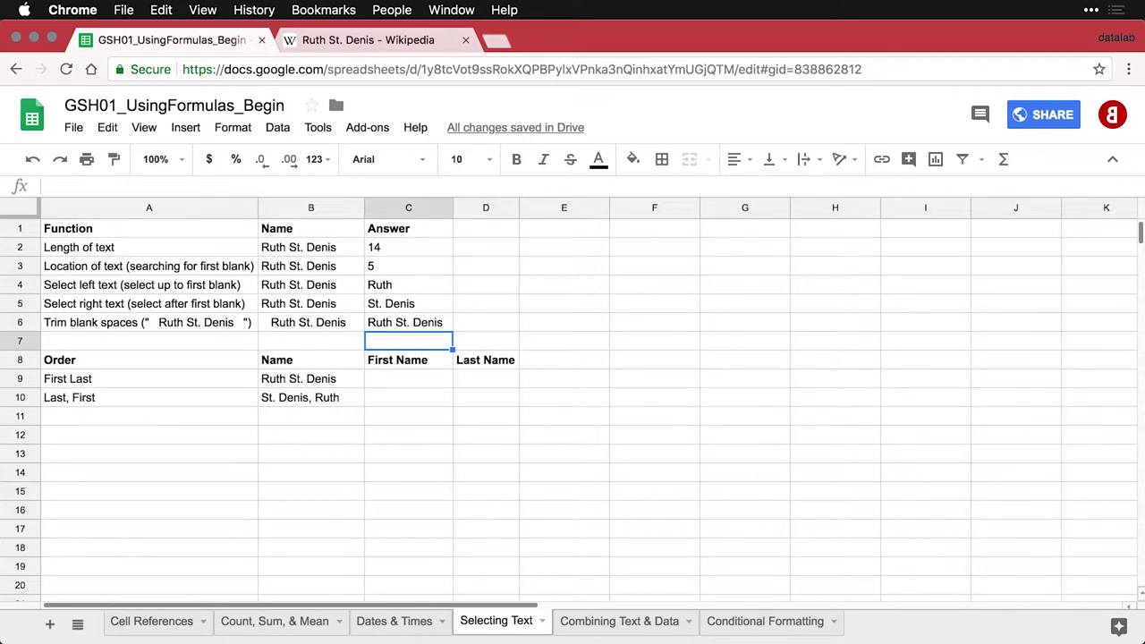
# Extract the first name from B9 by entering =TRIM(LEFT(B9, FIND(" ", B9))) in C9, and review the formula
pyautogui.click(423, 386)
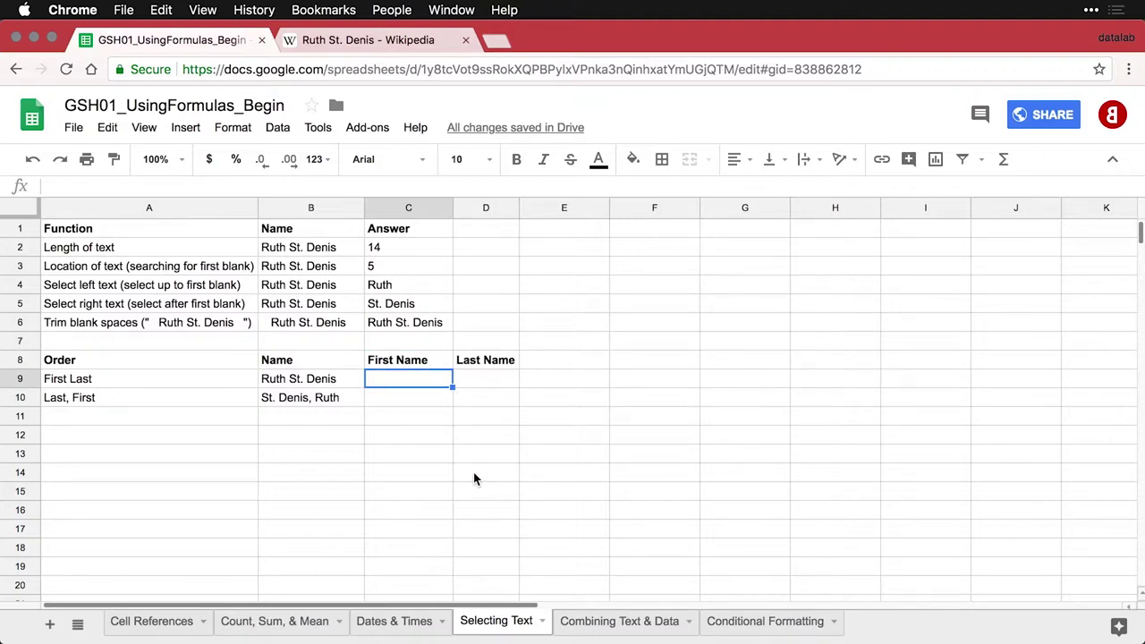
pyautogui.click(327, 386)
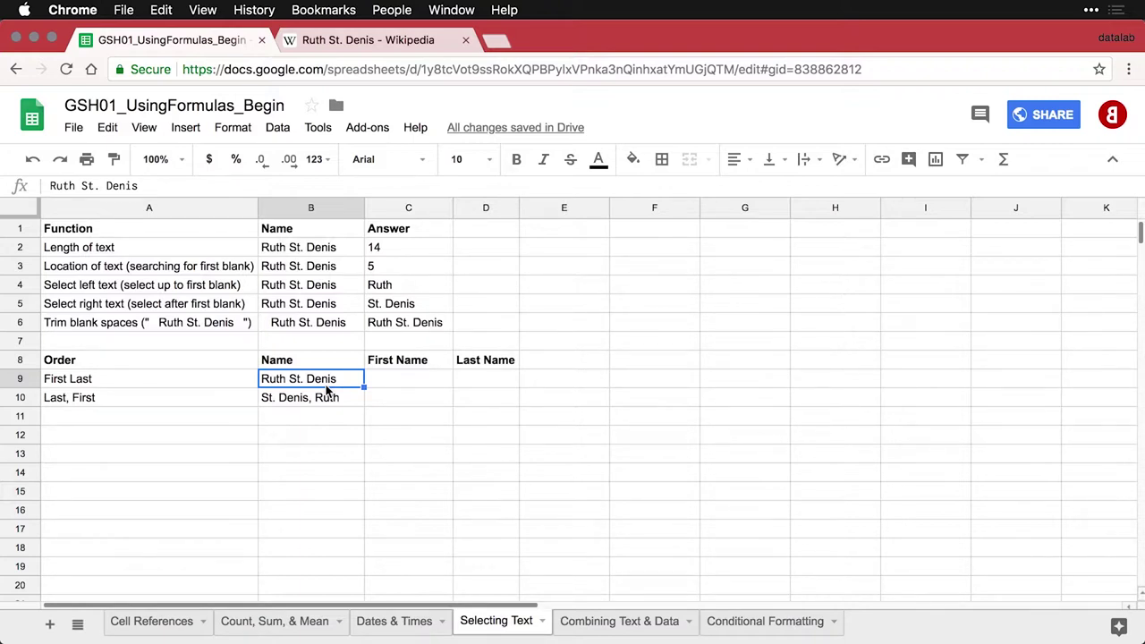
pyautogui.press('Right')
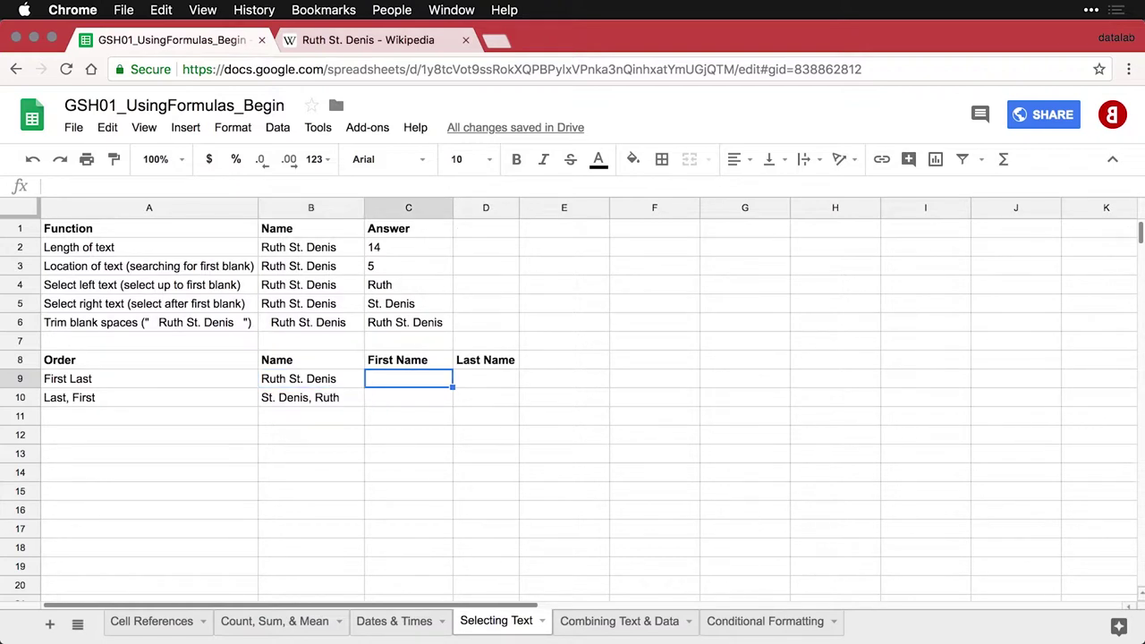
pyautogui.write('=TRIM(LEFT(B9, FIND(" ", B9)))')
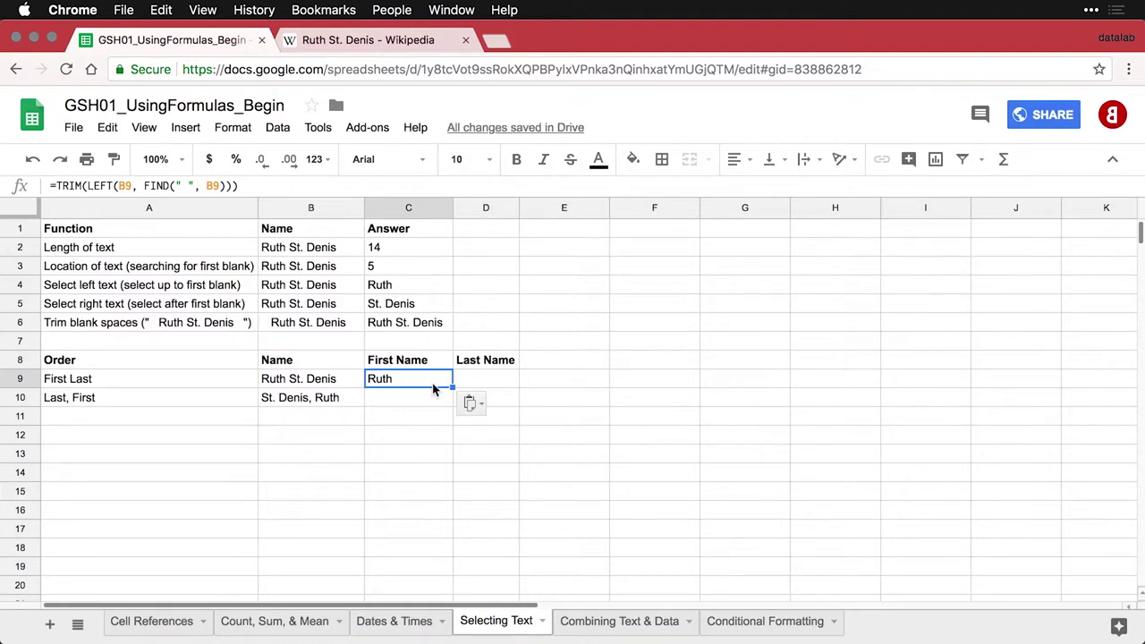
pyautogui.doubleClick(429, 383)
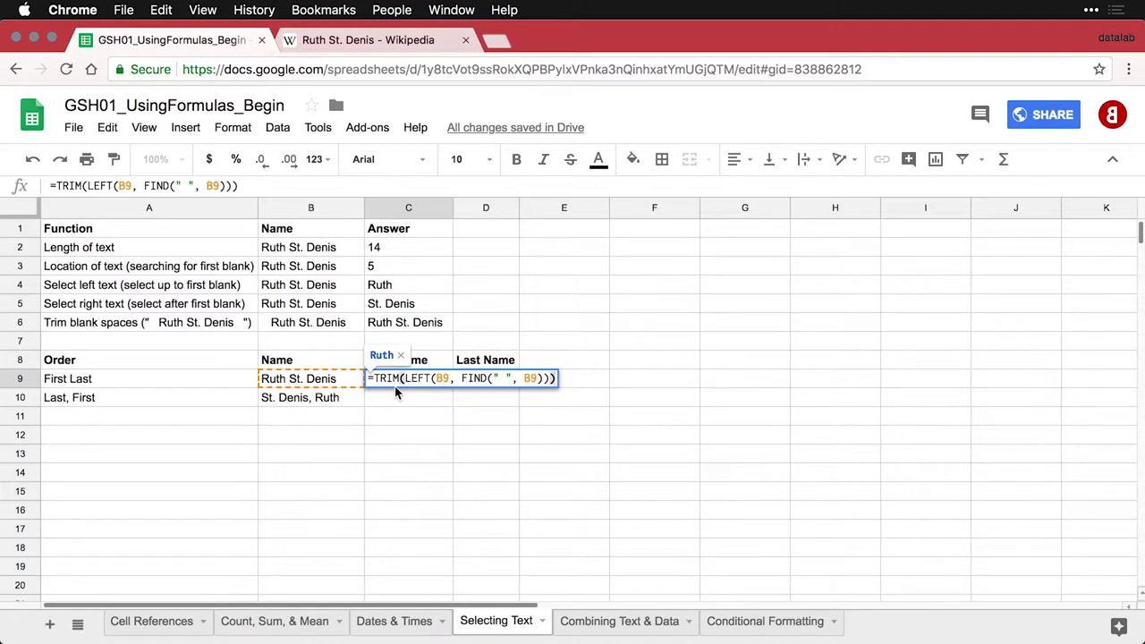
pyautogui.press('Return')
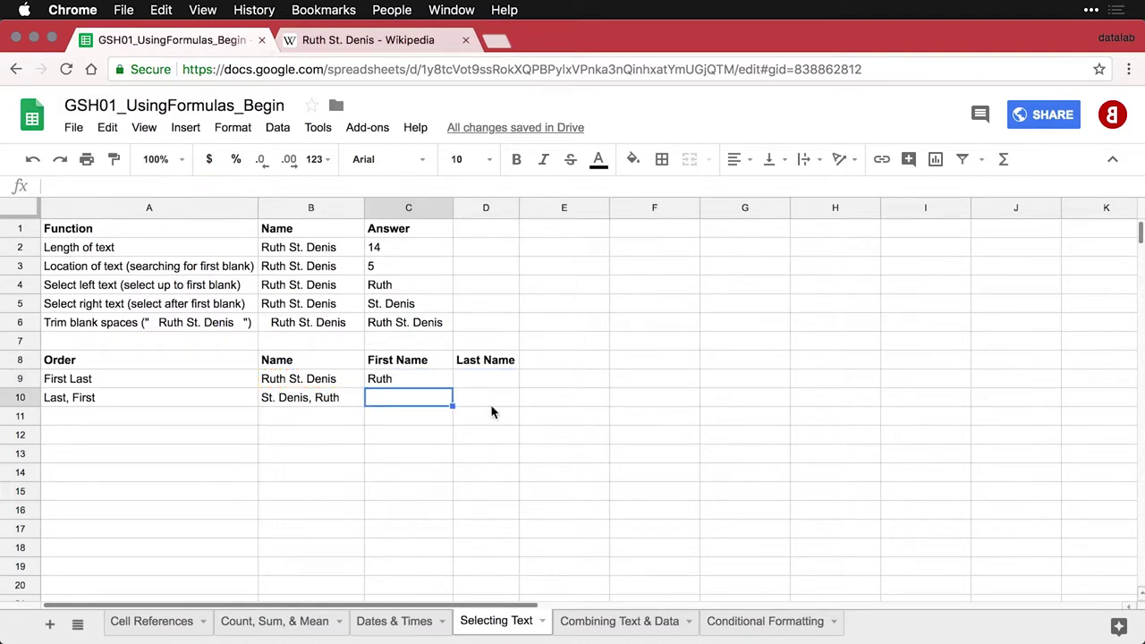
# Extract the last name from B9 by entering =TRIM(RIGHT(B9, LEN(B9)-FIND(" ", B9))) in D9, and review the formula
pyautogui.click(483, 387)
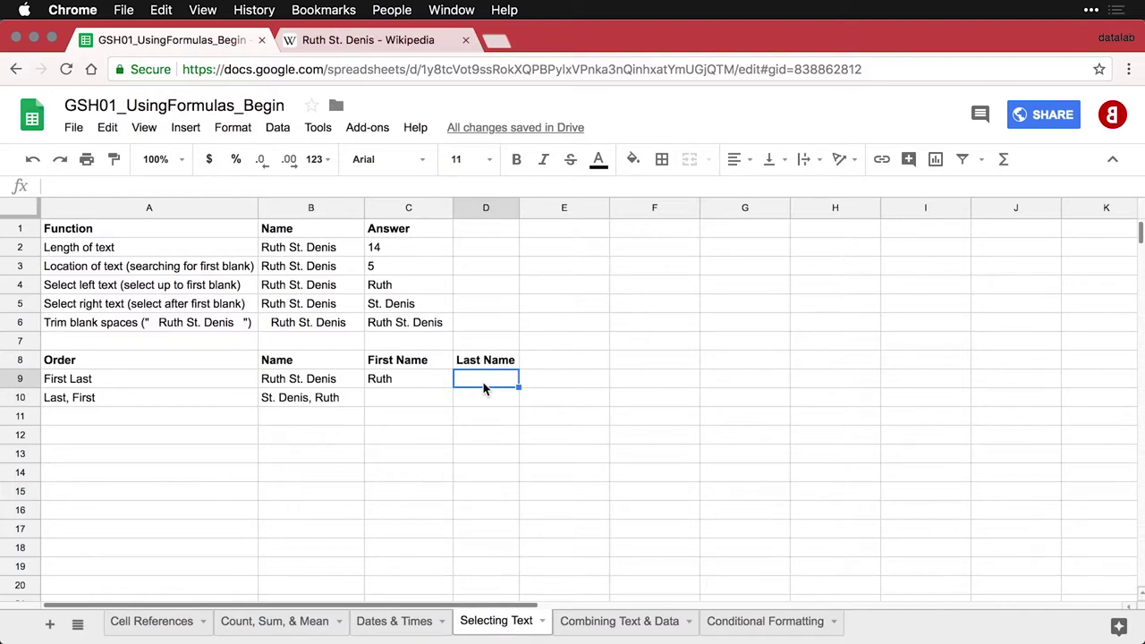
pyautogui.write('=TRIM(RIGHT(B9, LEN(B9)-FIND(" ", B9)))')
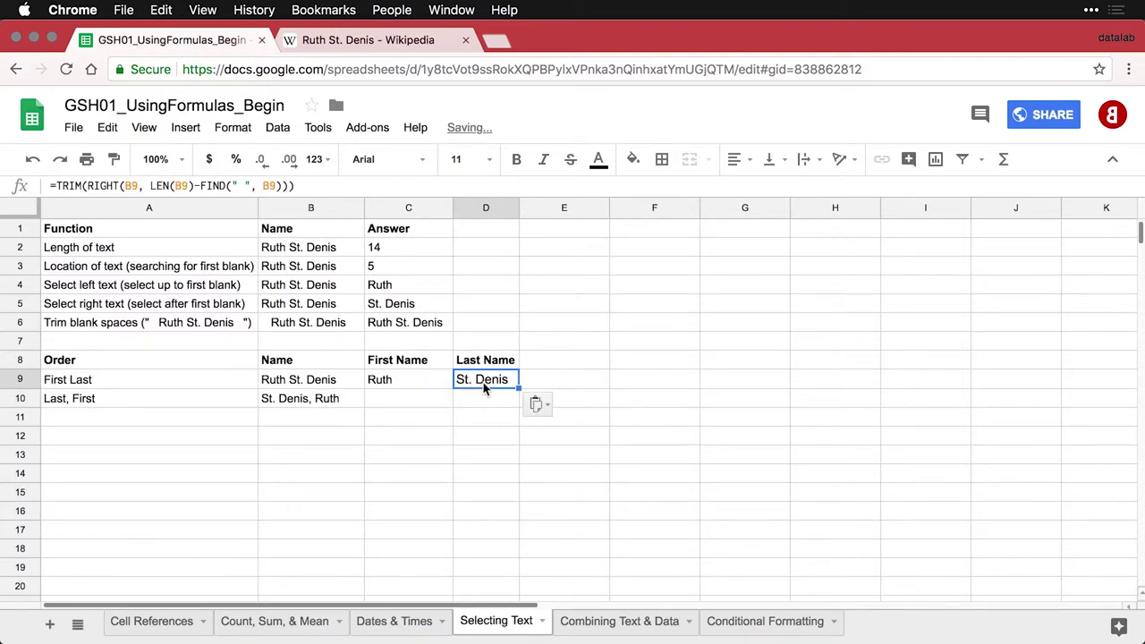
pyautogui.doubleClick(483, 386)
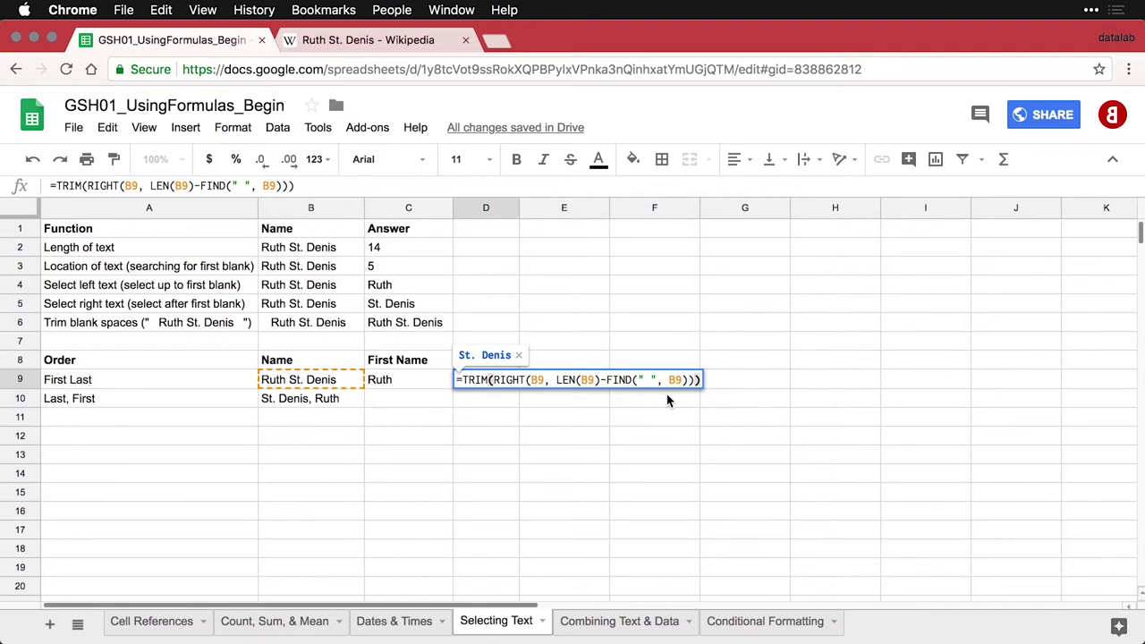
pyautogui.press('Return')
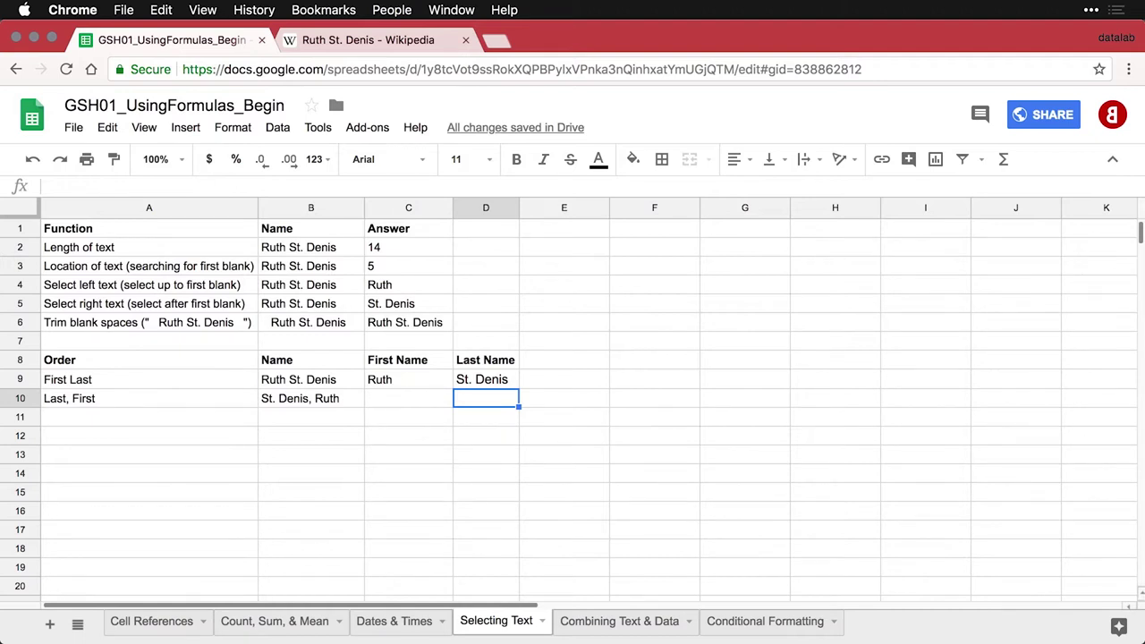
# Extract the first name from the Last, First entry in B10 by entering =TRIM(RIGHT(B10, LEN(B10)-FIND(",", B10))) in C10, and review the formula
pyautogui.press('Left')
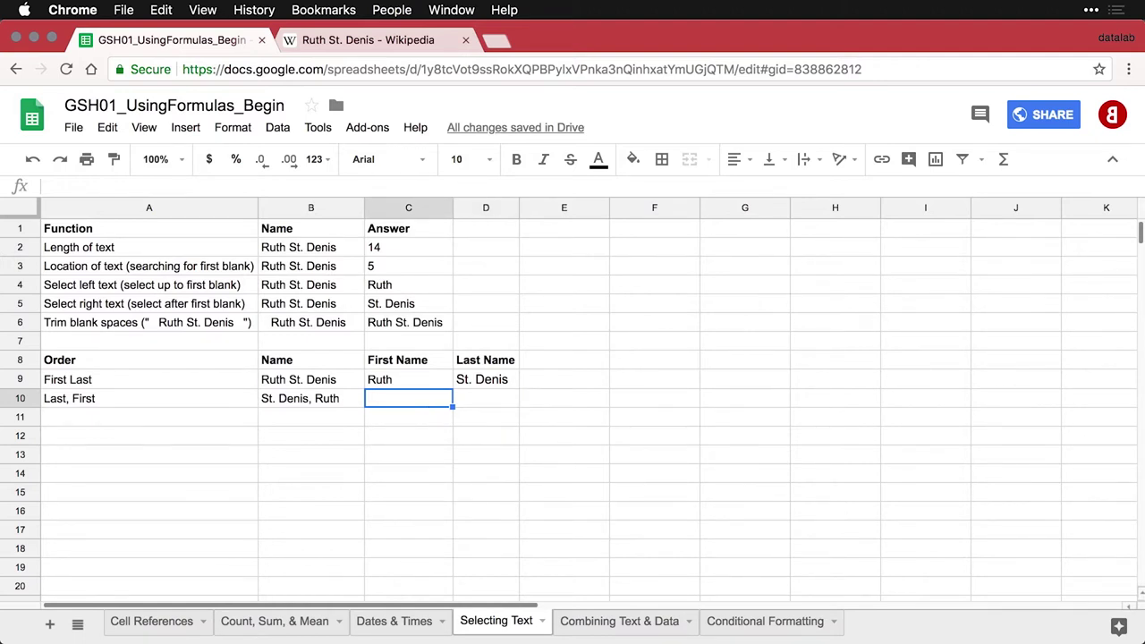
pyautogui.write('=TRIM(RIGHT(B10, LEN(B10)-FIND(",", B10)))')
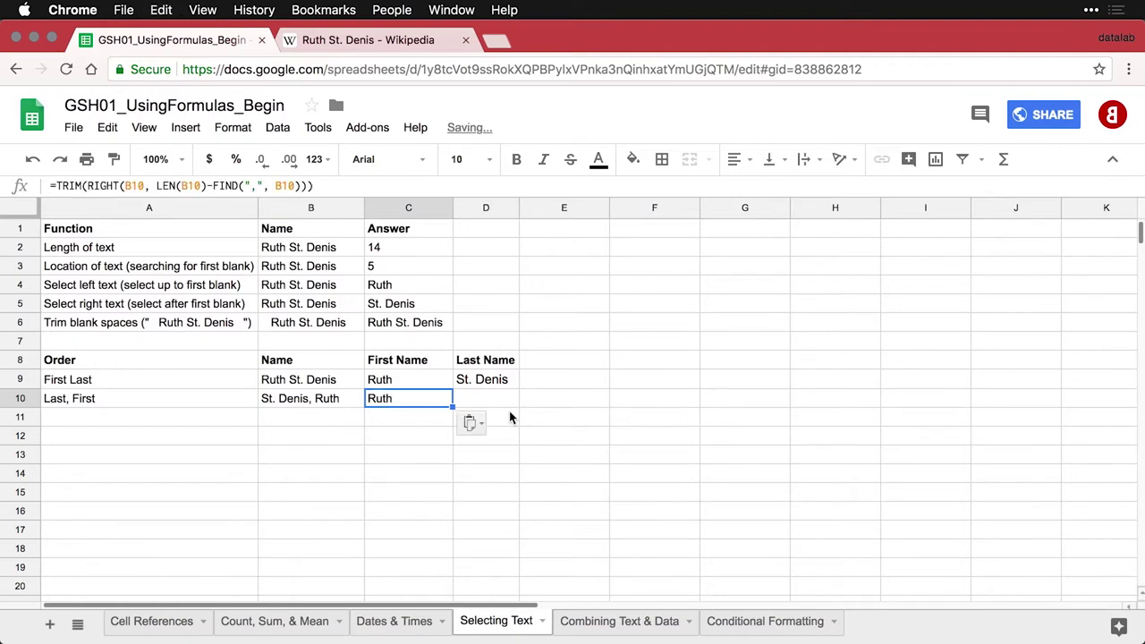
pyautogui.press('Return')
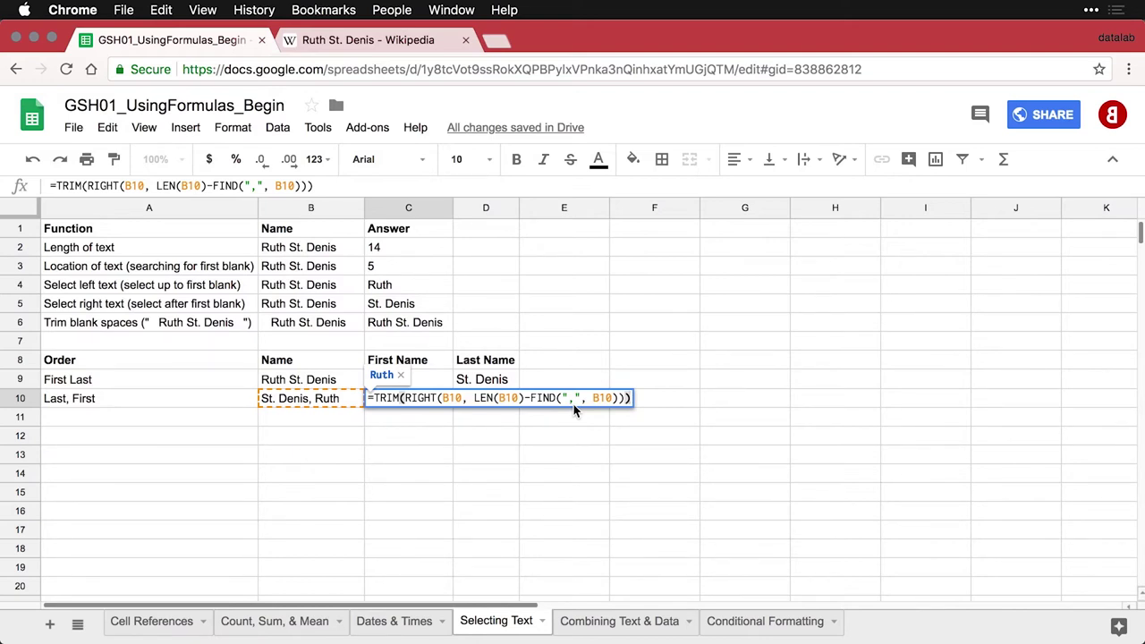
pyautogui.press('Return')
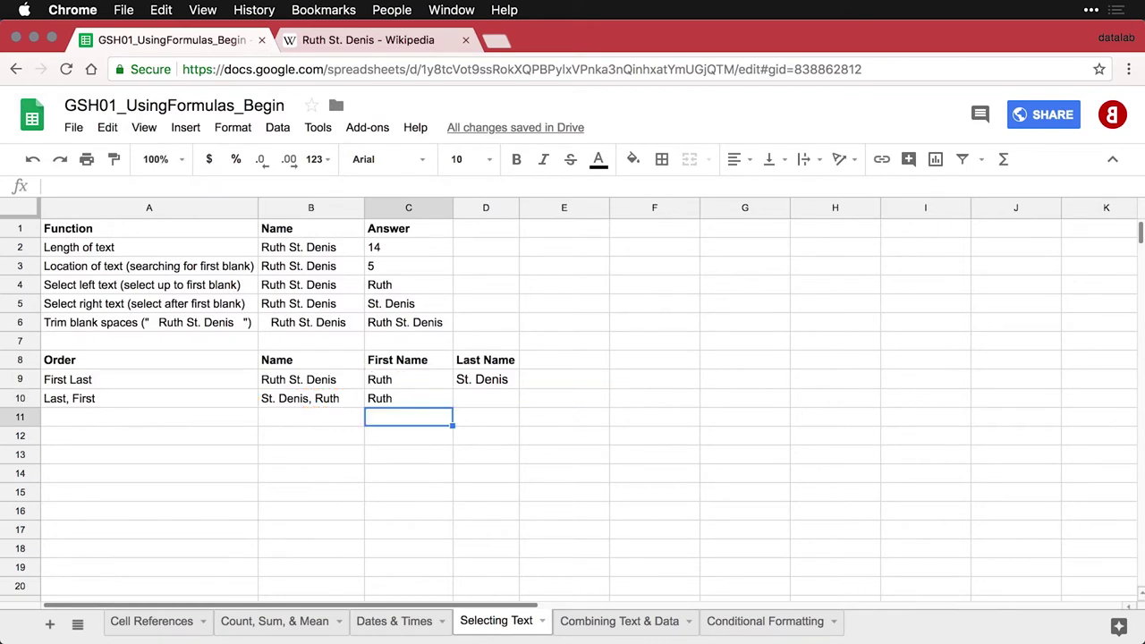
pyautogui.click(408, 398)
# Extract the last name from B10 by entering =TRIM(LEFT(B10, FIND(",", B10)-1)) in D10, and review the formula
pyautogui.click(486, 398)
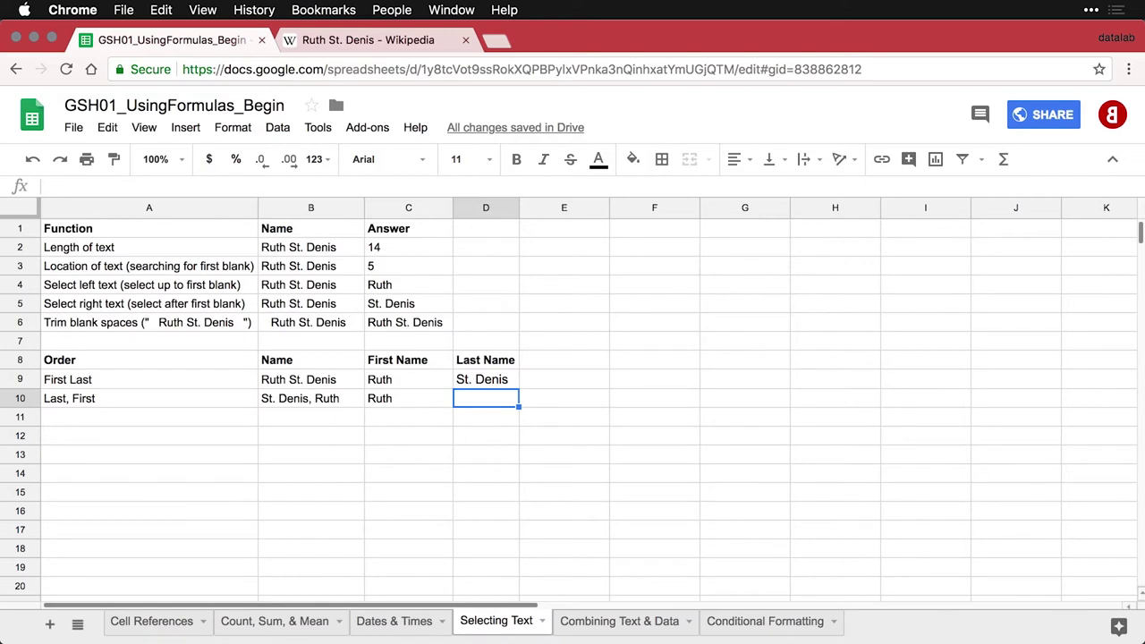
pyautogui.write('=TRIM(LEFT(B10, FIND(",", B10)-1))')
pyautogui.press('Return')
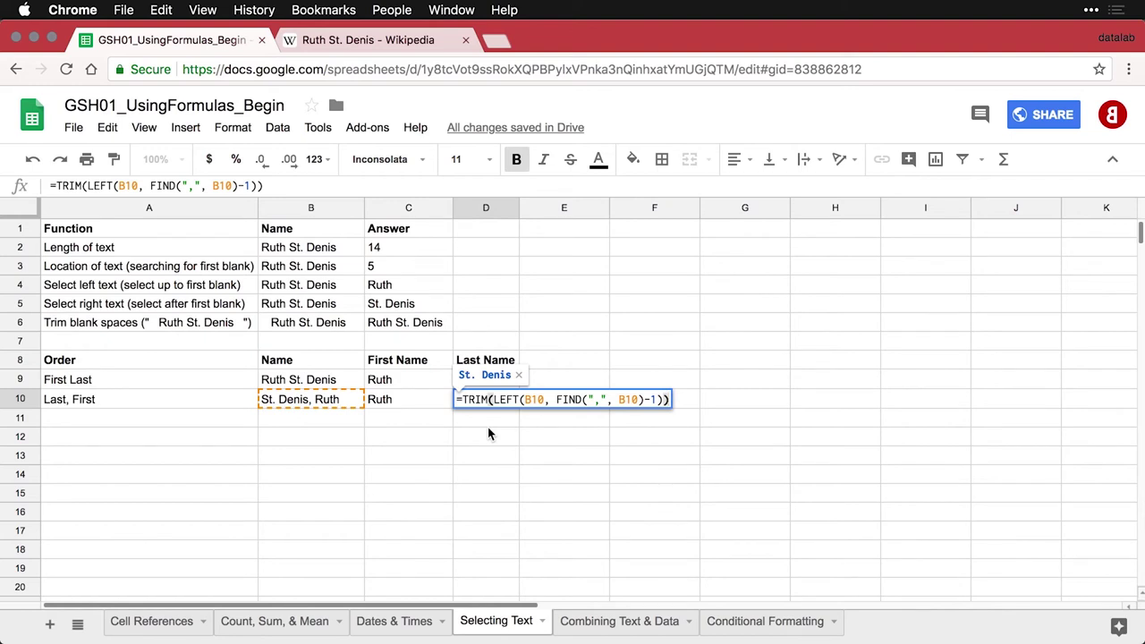
pyautogui.press('Return')
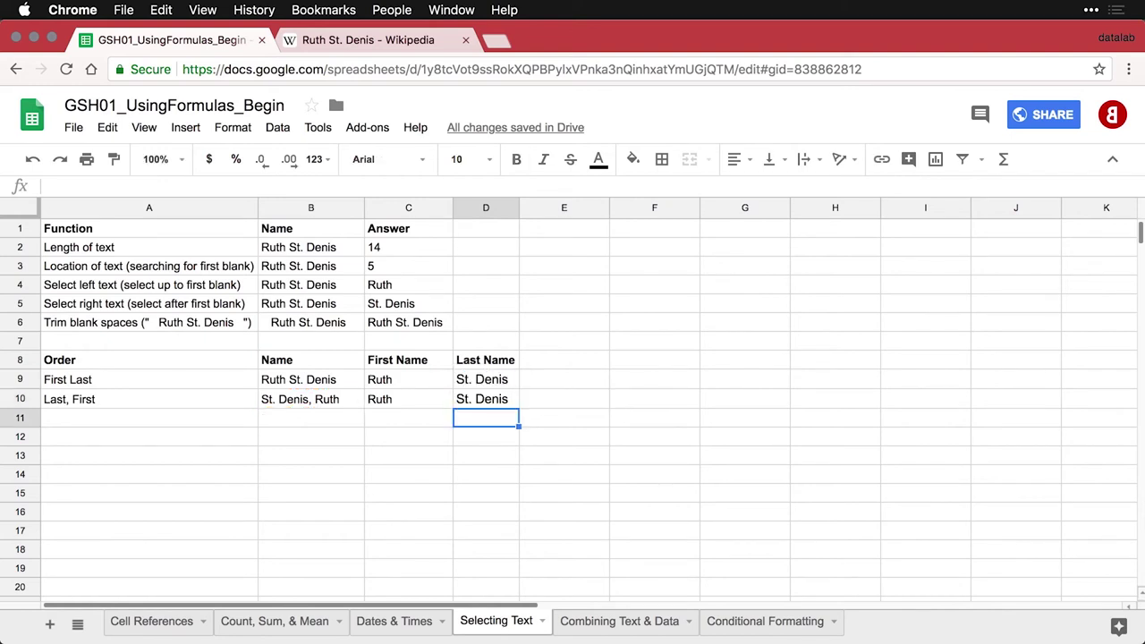
# Select D10 and display the formulas instead of their results throughout the Selecting Text sheet
pyautogui.click(485, 399)
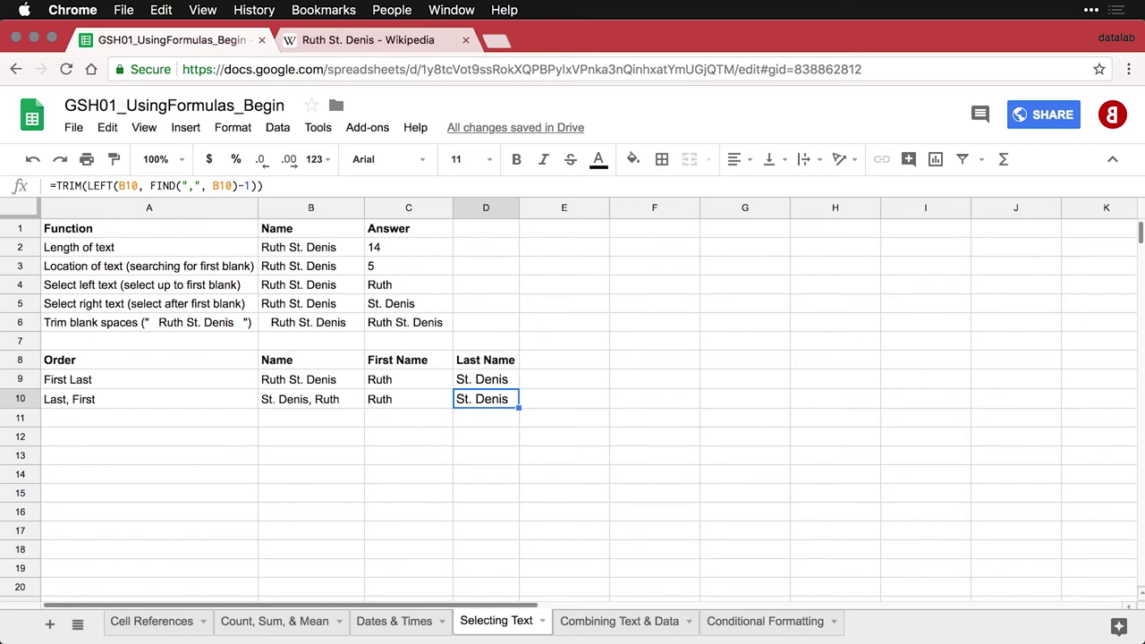
pyautogui.hotkey('ctrl', '`')
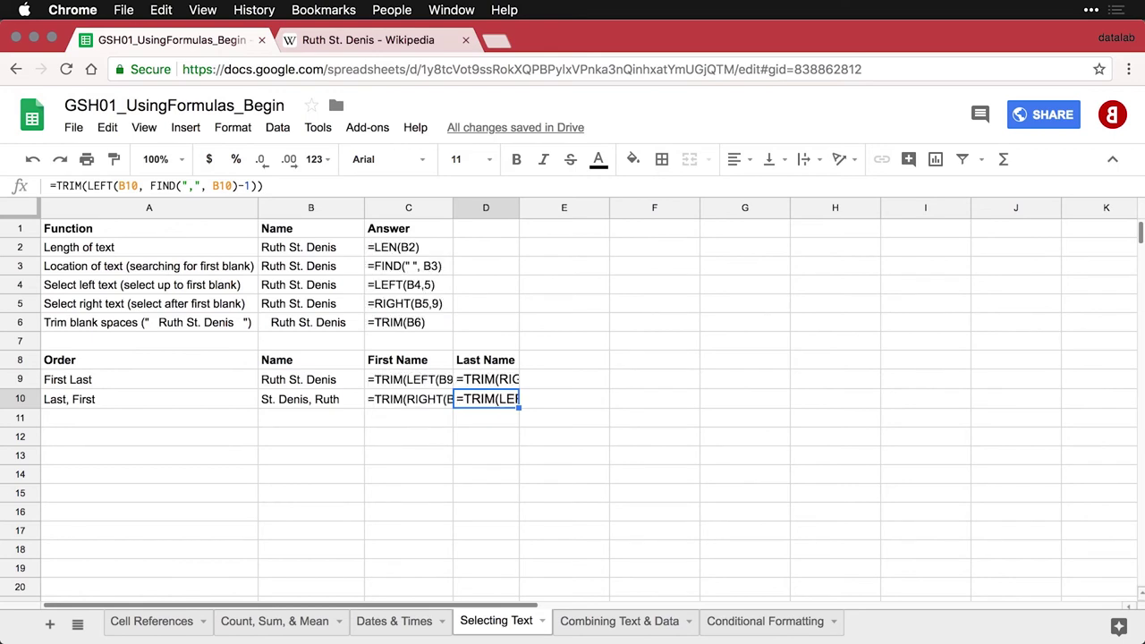